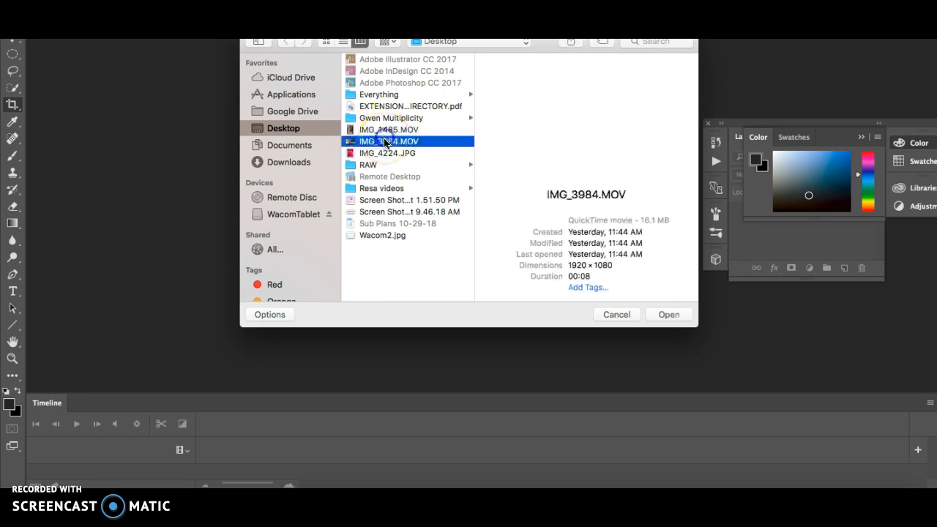
Open the video IMG_3984.MOV from the Desktop and crop the frame slightly tighter around the mug
{"action": "left_click", "coordinate": [672, 315]}
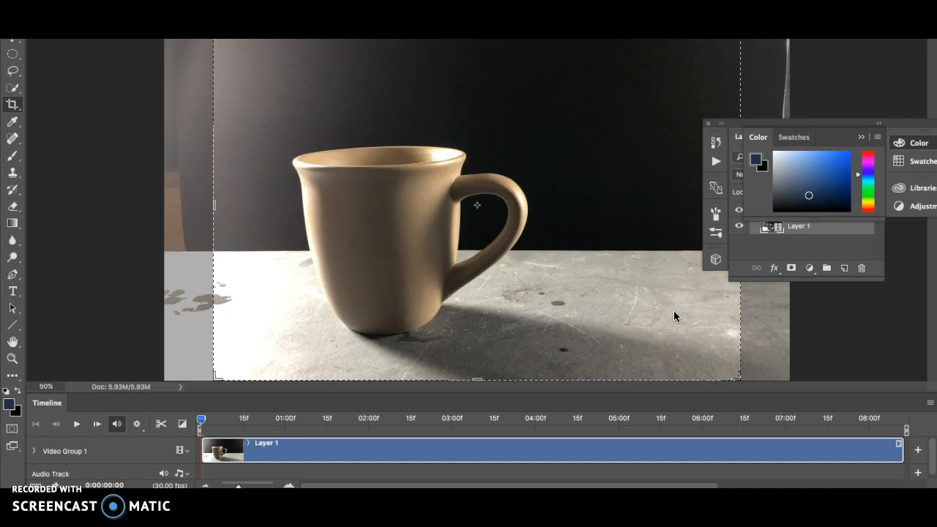
{"action": "mouse_move", "coordinate": [215, 203]}
{"action": "left_mouse_down"}
{"action": "mouse_move", "coordinate": [178, 203]}
{"action": "mouse_move", "coordinate": [214, 198]}
{"action": "mouse_move", "coordinate": [181, 201]}
{"action": "mouse_move", "coordinate": [223, 212]}
{"action": "left_mouse_up"}
{"action": "left_click", "coordinate": [692, 22]}
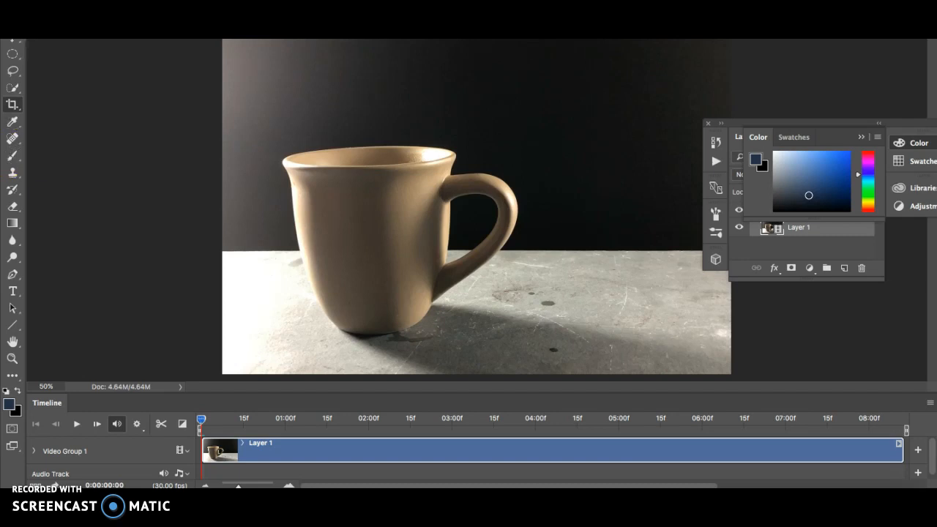
Start a Levels adjustment on the video layer and raise the Red channel's black input level to 7
{"action": "left_click", "coordinate": [174, 1]}
{"action": "mouse_move", "coordinate": [199, 1]}
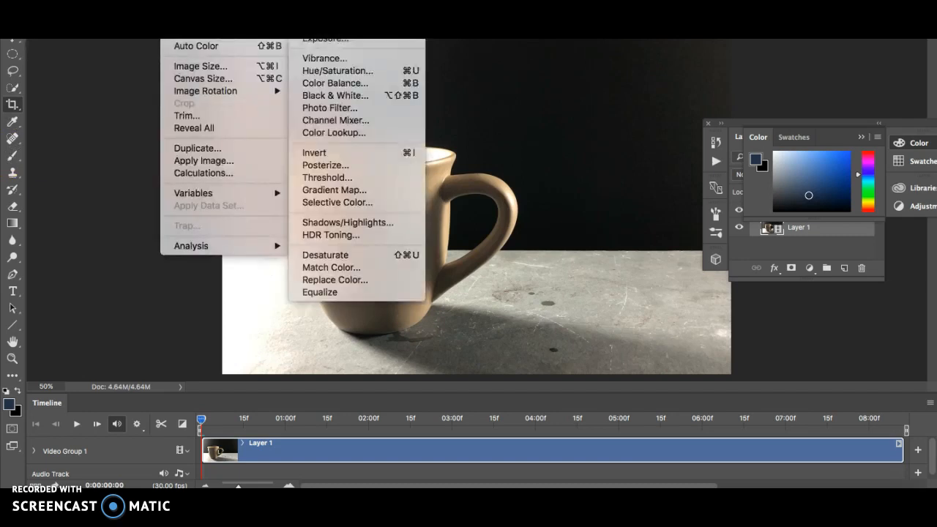
{"action": "left_click", "coordinate": [322, 13]}
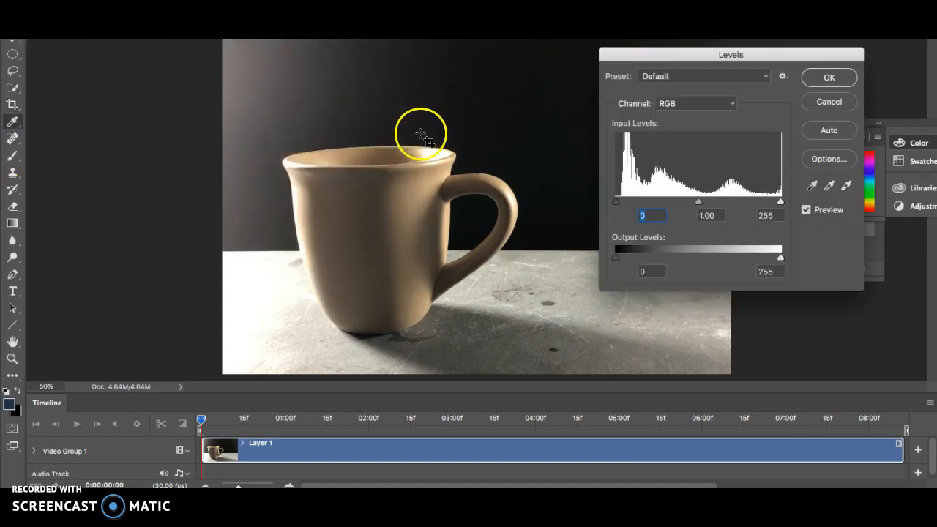
{"action": "left_click", "coordinate": [695, 102]}
{"action": "left_click", "coordinate": [686, 113]}
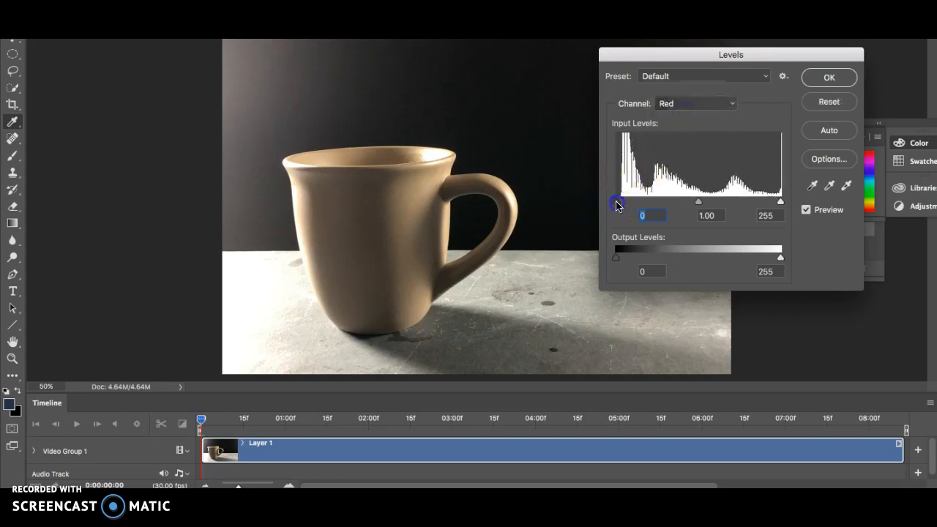
{"action": "left_click_drag", "start_coordinate": [615, 203], "coordinate": [617, 205]}
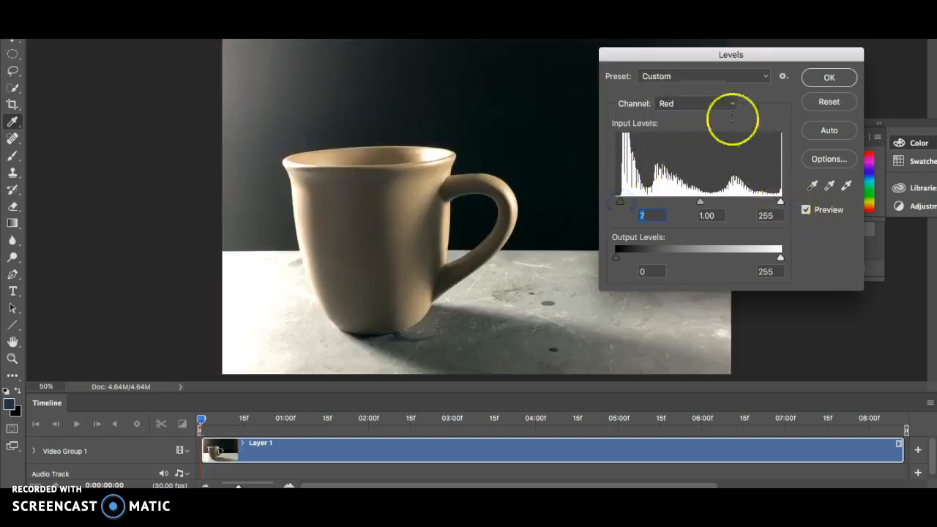
Adjust the black input levels of the remaining color channels in Levels and apply the correction
{"action": "left_click", "coordinate": [709, 102]}
{"action": "left_click", "coordinate": [708, 113]}
{"action": "left_click_drag", "start_coordinate": [617, 203], "coordinate": [621, 205]}
{"action": "left_click", "coordinate": [732, 102]}
{"action": "left_click", "coordinate": [713, 114]}
{"action": "left_click", "coordinate": [829, 76]}
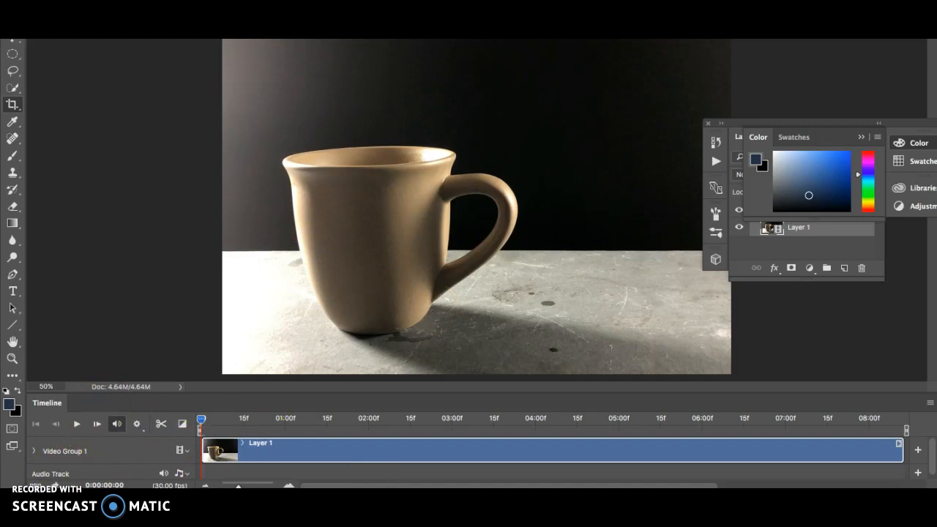
Mute the audio of the Layer 1 clip in the timeline
{"action": "left_click", "coordinate": [62, 504]}
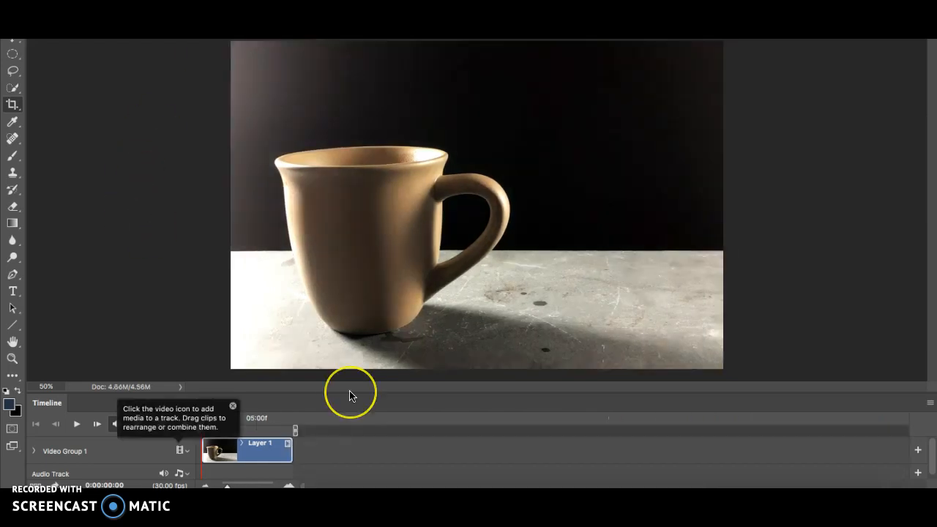
{"action": "left_click", "coordinate": [234, 407]}
{"action": "left_click", "coordinate": [287, 444]}
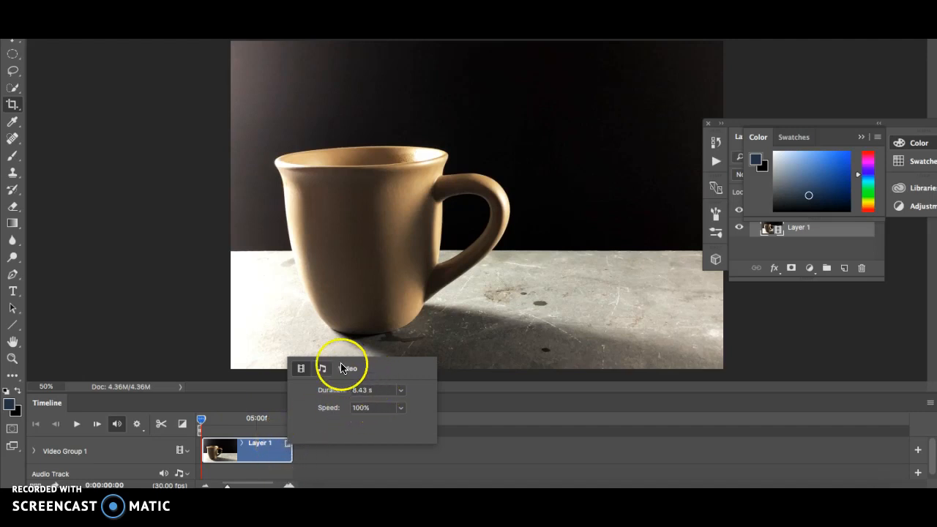
{"action": "left_click", "coordinate": [322, 369]}
{"action": "left_click", "coordinate": [330, 437]}
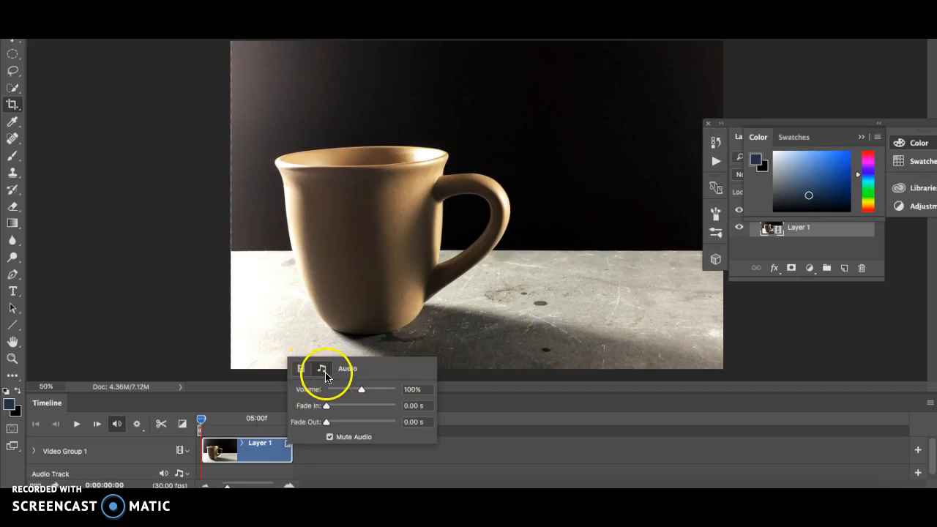
{"action": "left_click", "coordinate": [288, 445]}
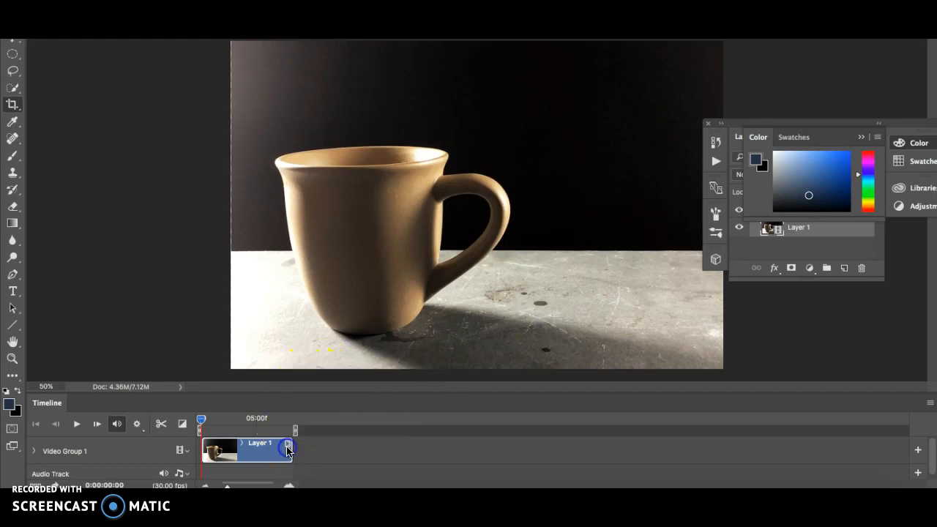
{"action": "left_click", "coordinate": [288, 446]}
{"action": "left_click", "coordinate": [322, 368]}
{"action": "left_click", "coordinate": [326, 437]}
{"action": "left_click", "coordinate": [289, 445]}
Turn on Loop Playback and Allow Frame Skipping for the timeline
{"action": "left_click", "coordinate": [931, 402]}
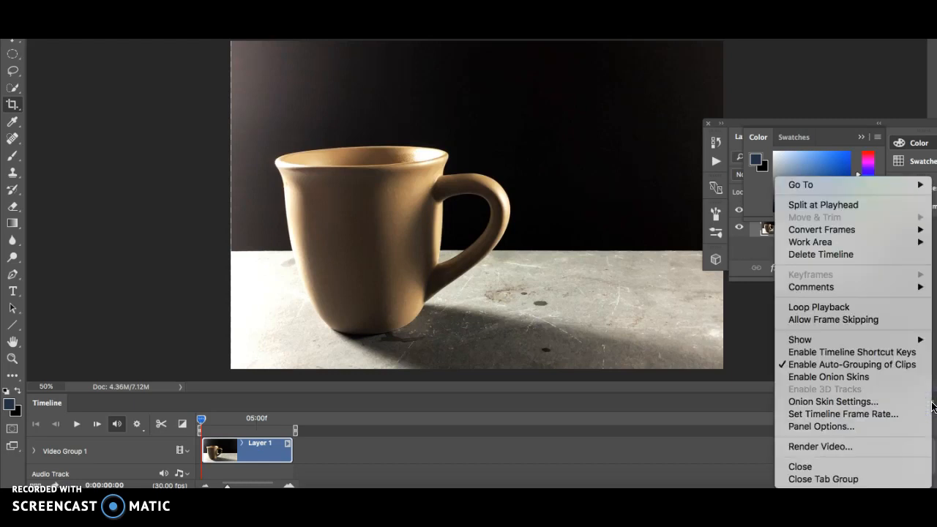
{"action": "left_click", "coordinate": [882, 317]}
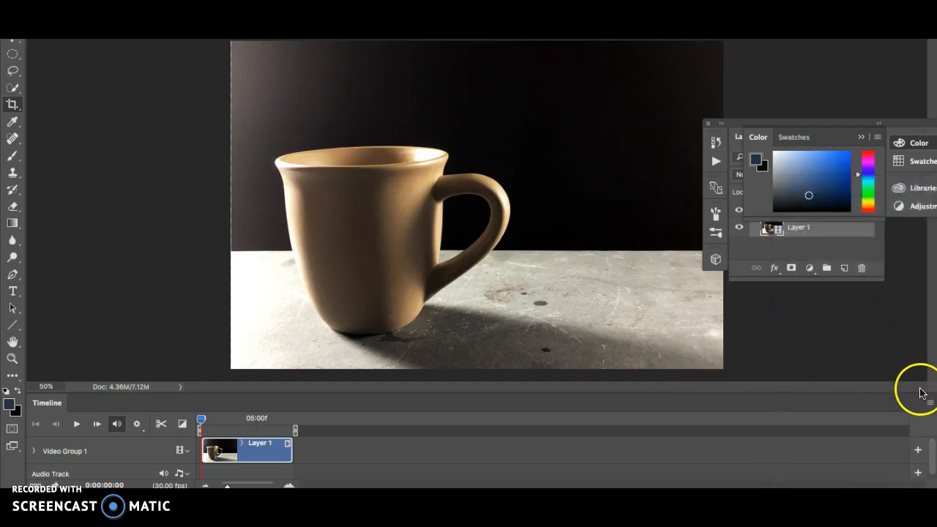
{"action": "left_click", "coordinate": [930, 402]}
{"action": "left_click", "coordinate": [883, 320]}
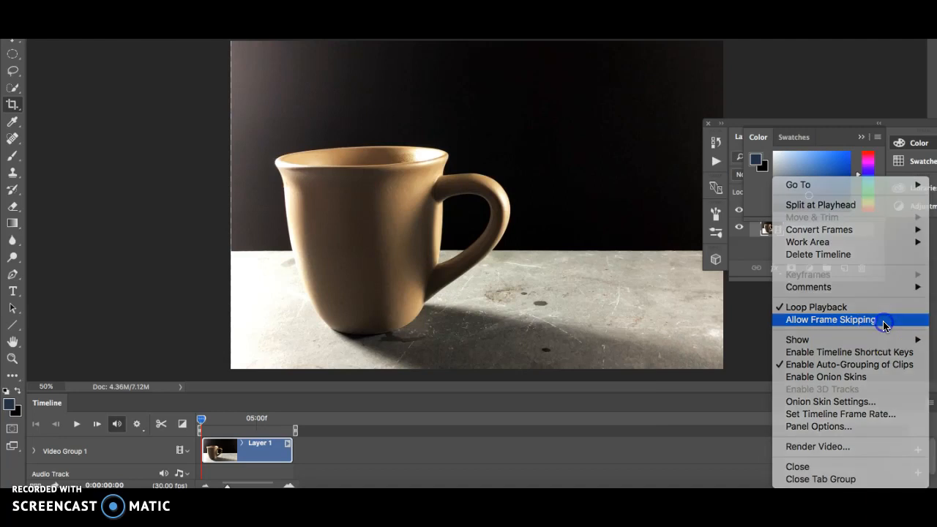
Set the timeline frame rate to 15 fps
{"action": "left_click", "coordinate": [930, 402]}
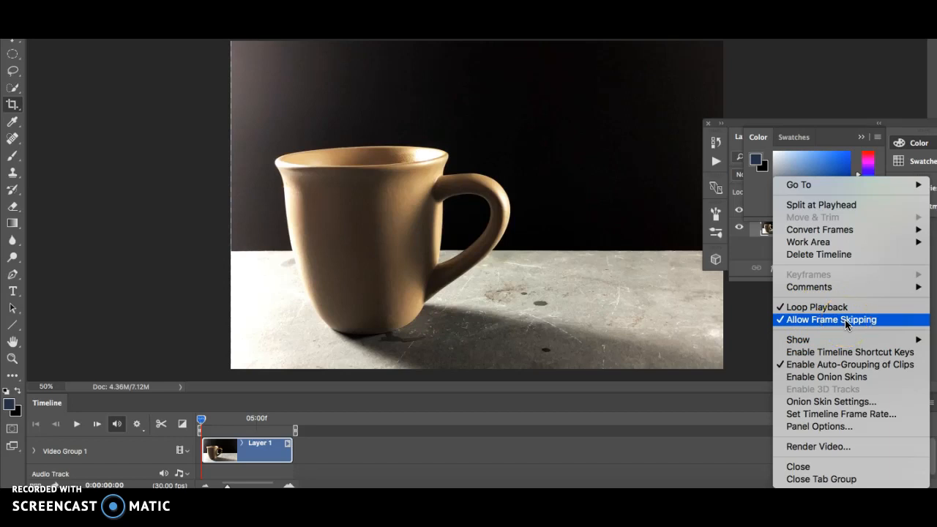
{"action": "left_click", "coordinate": [806, 414]}
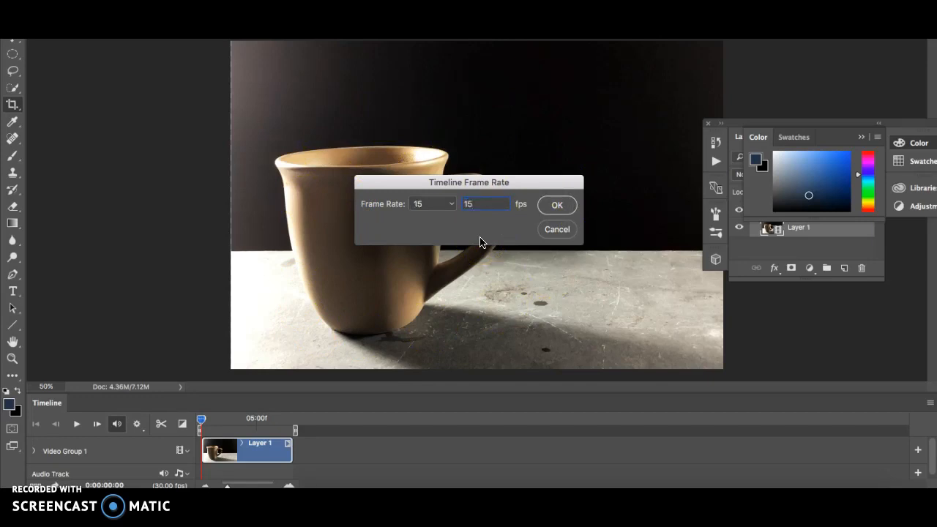
{"action": "left_click", "coordinate": [559, 204]}
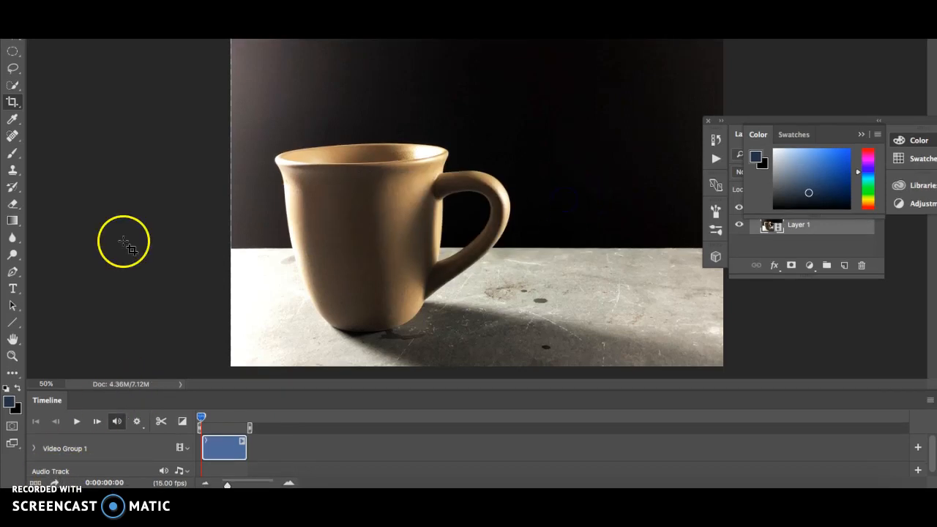
Set the timeline's playback resolution to 25%
{"action": "left_click", "coordinate": [138, 423]}
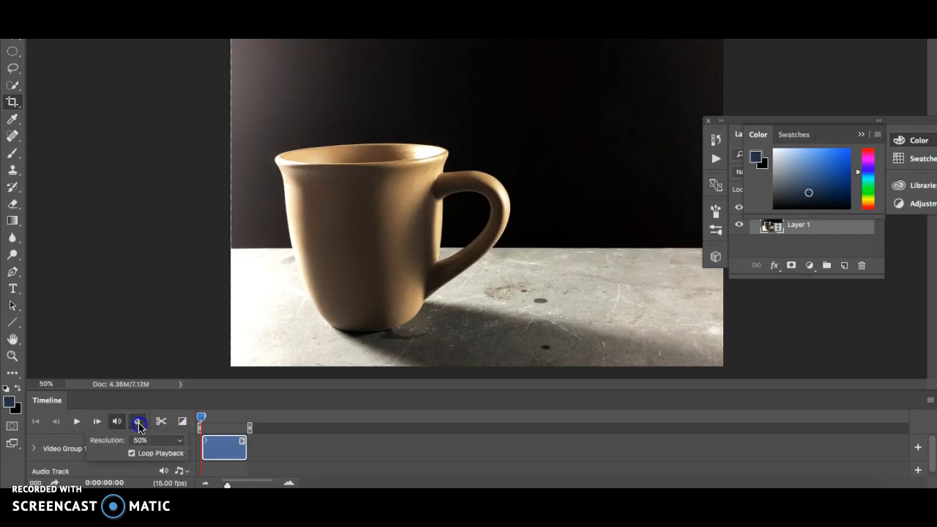
{"action": "left_click", "coordinate": [141, 440]}
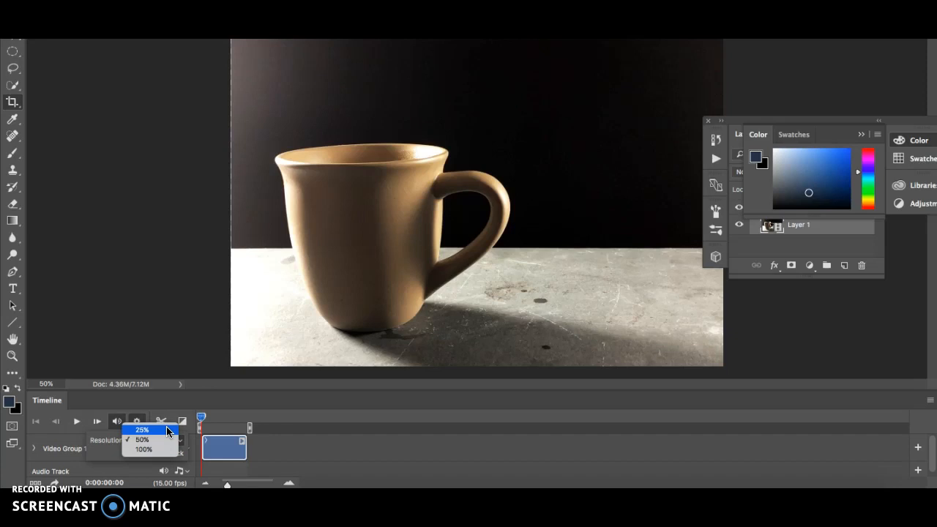
{"action": "left_click", "coordinate": [167, 430]}
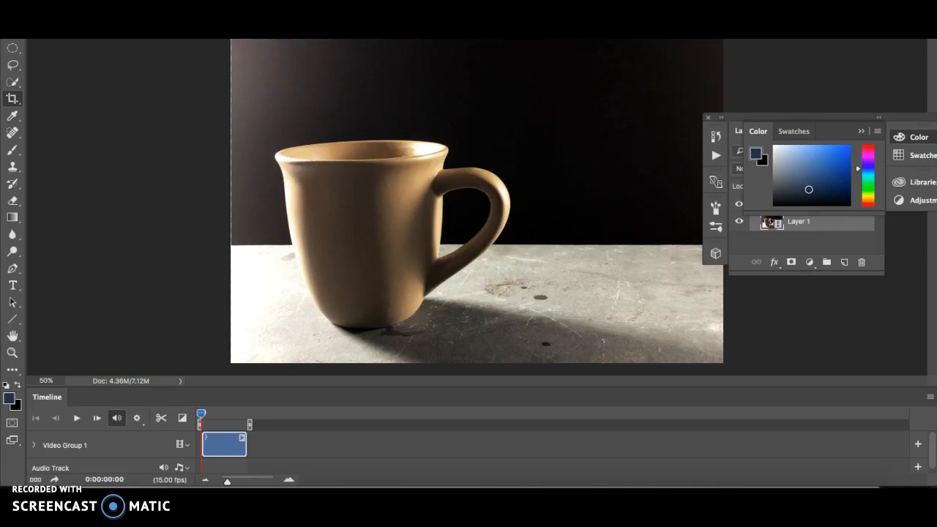
Resize the image to 10 inches wide at 72 pixels/inch with linked proportions, converting the video layer to a smart object
{"action": "left_click", "coordinate": [174, 2]}
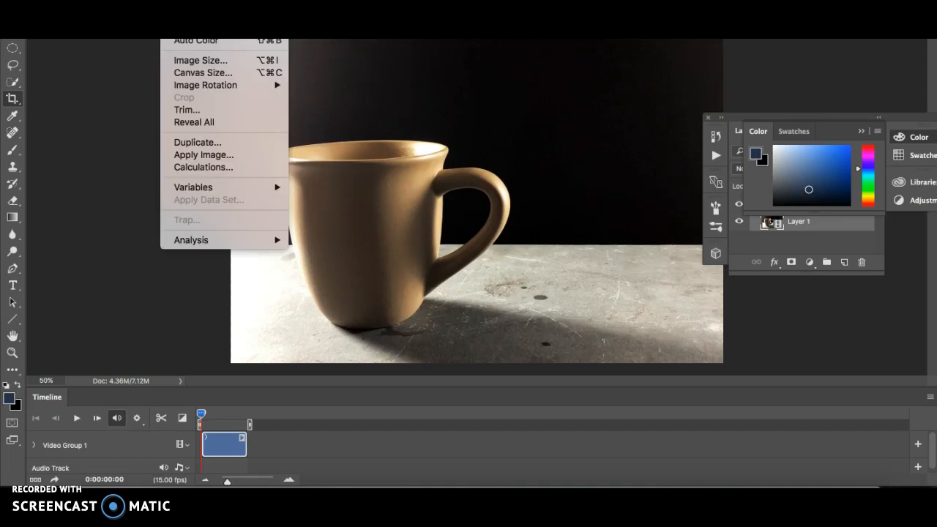
{"action": "left_click", "coordinate": [191, 60]}
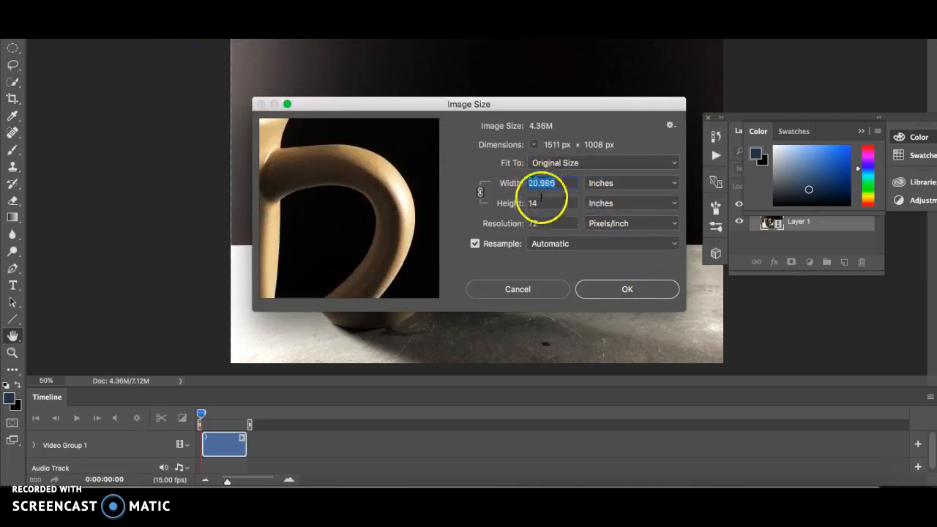
{"action": "type", "text": "10"}
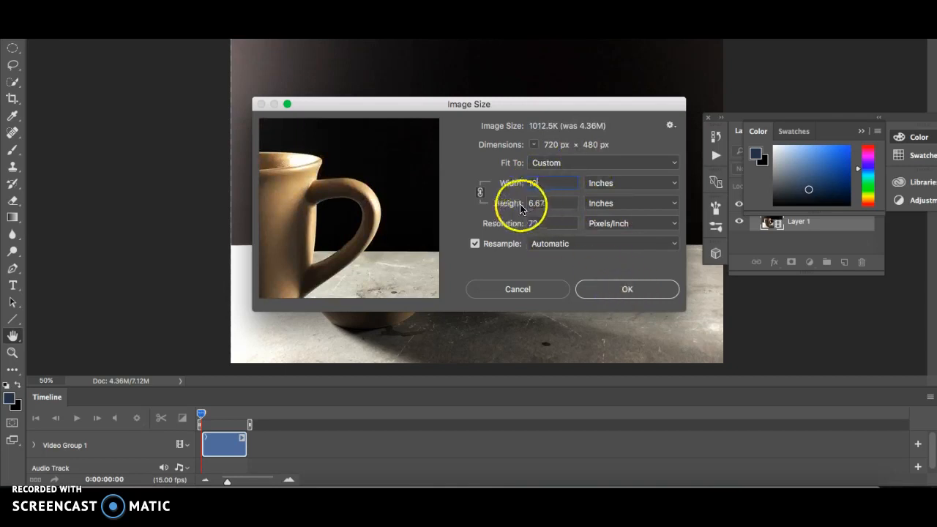
{"action": "left_click", "coordinate": [590, 294]}
{"action": "left_click", "coordinate": [544, 157]}
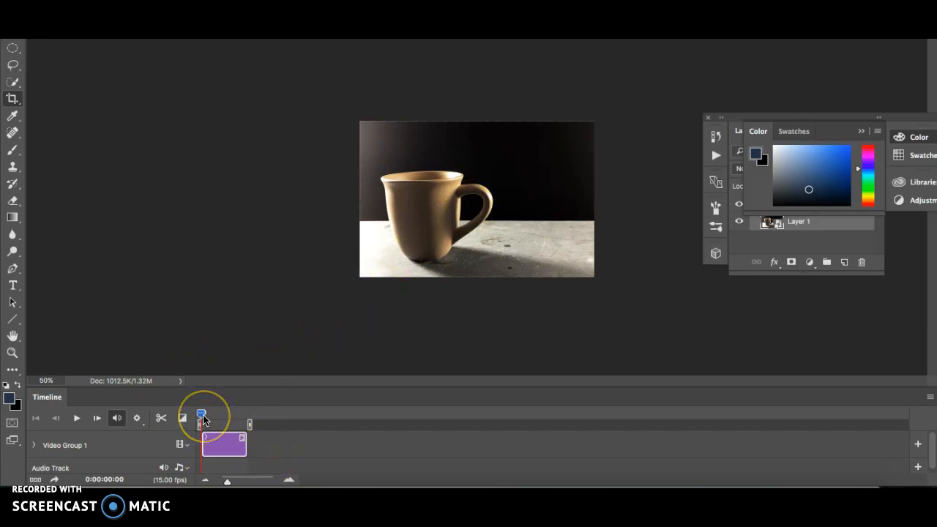
Play the resized clip in the timeline to review the water pouring into the mug, stopping near the clip's end
{"action": "key", "text": "space"}
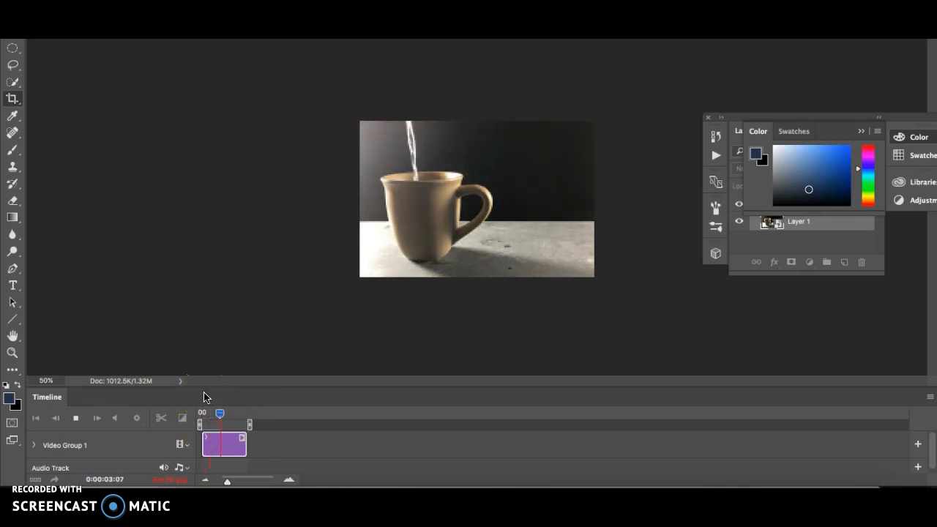
{"action": "key", "text": "space"}
{"action": "key", "text": "space"}
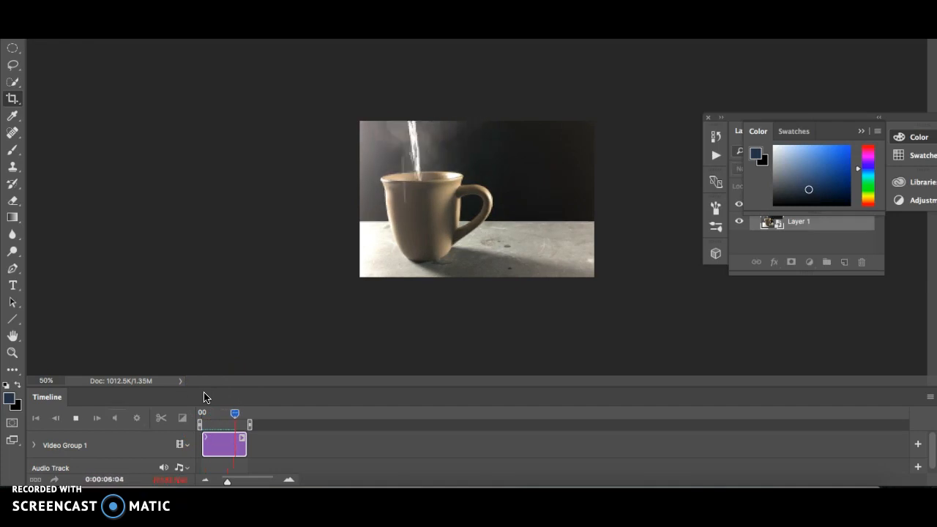
{"action": "left_click", "coordinate": [244, 401]}
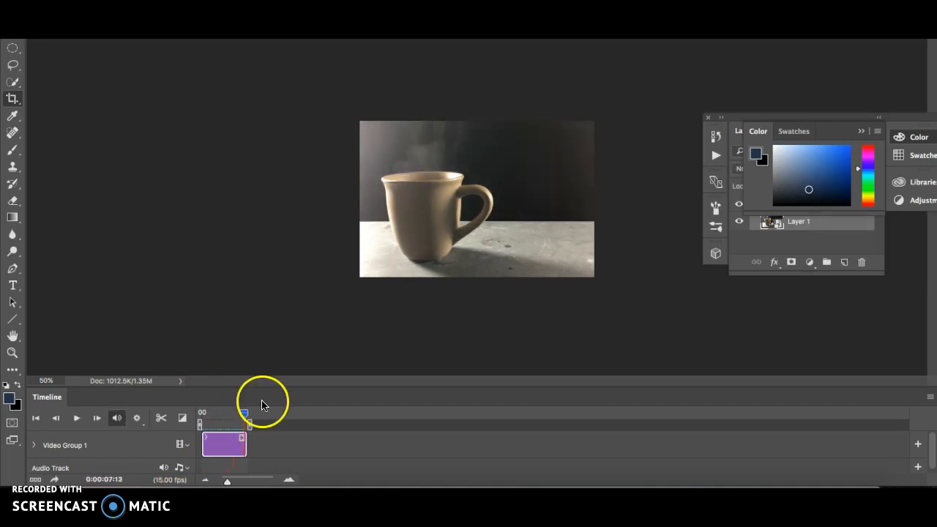
Move the playhead to 0:00:03:10, while the water is pouring into the mug
{"action": "left_click_drag", "start_coordinate": [246, 412], "coordinate": [215, 415]}
{"action": "left_click_drag", "start_coordinate": [220, 415], "coordinate": [220, 415]}
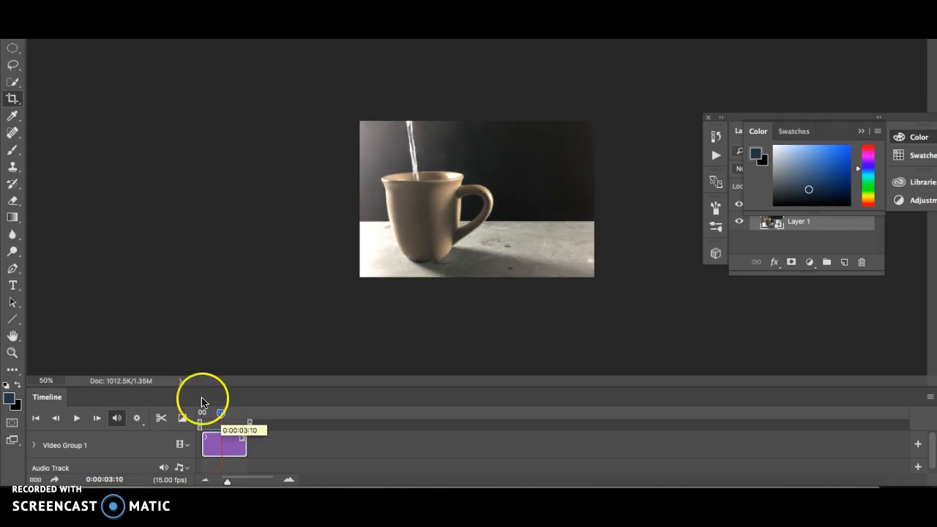
{"action": "left_click", "coordinate": [41, 489]}
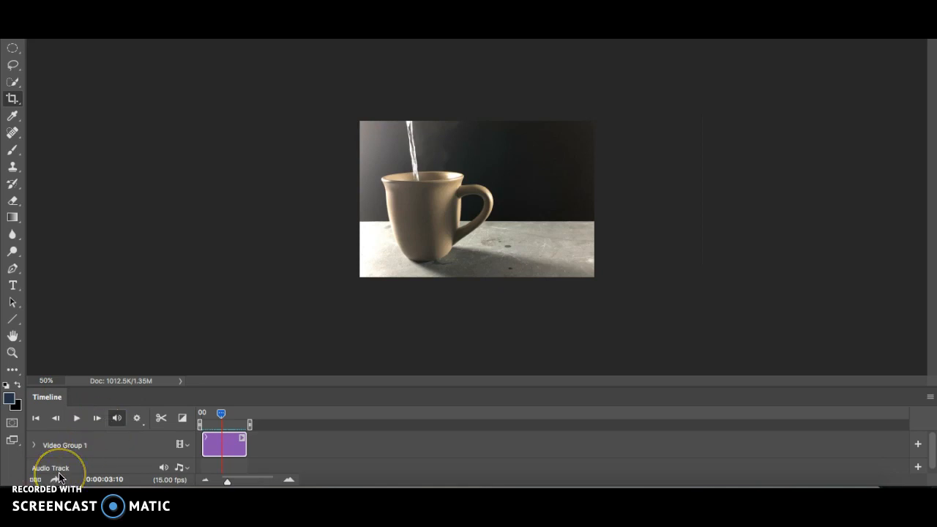